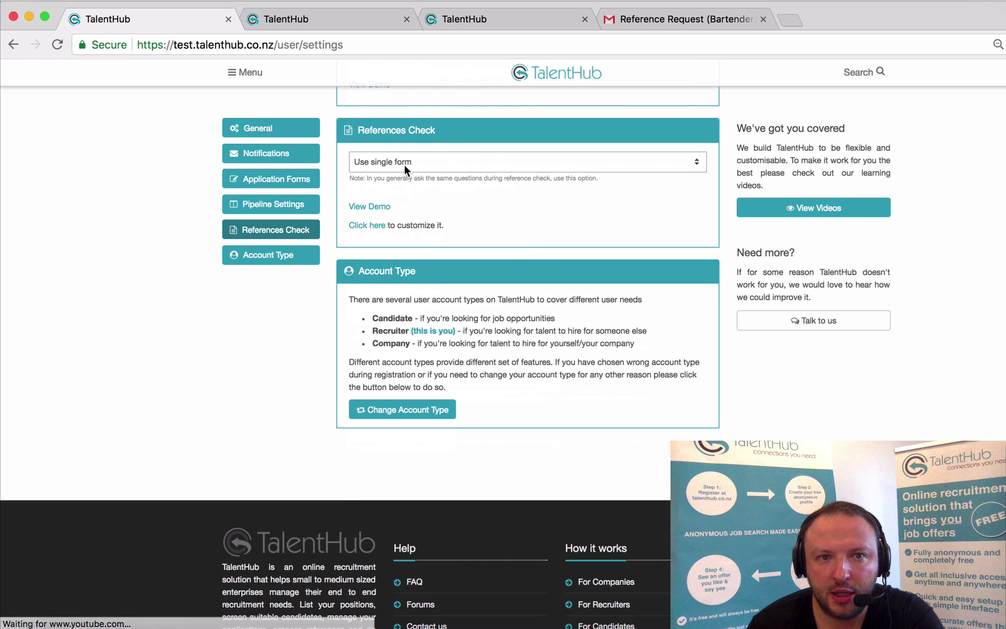
Set the references check option to use multiple forms and open the list for managing reference check forms
{"action": "left_click", "coordinate": [405, 165]}
{"action": "left_click", "coordinate": [408, 175]}
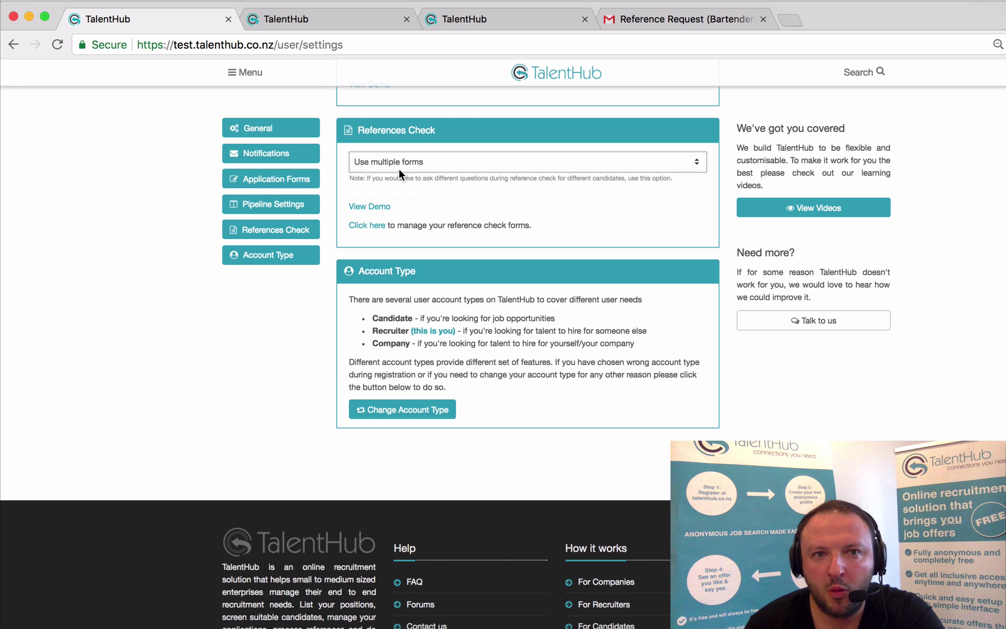
{"action": "left_click", "coordinate": [247, 72]}
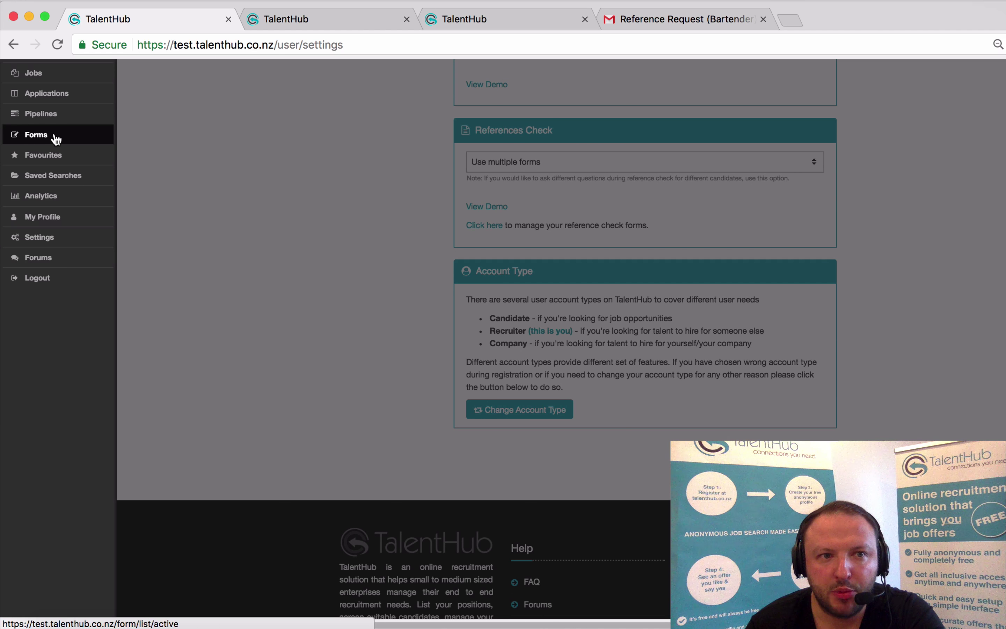
{"action": "left_click", "coordinate": [412, 164]}
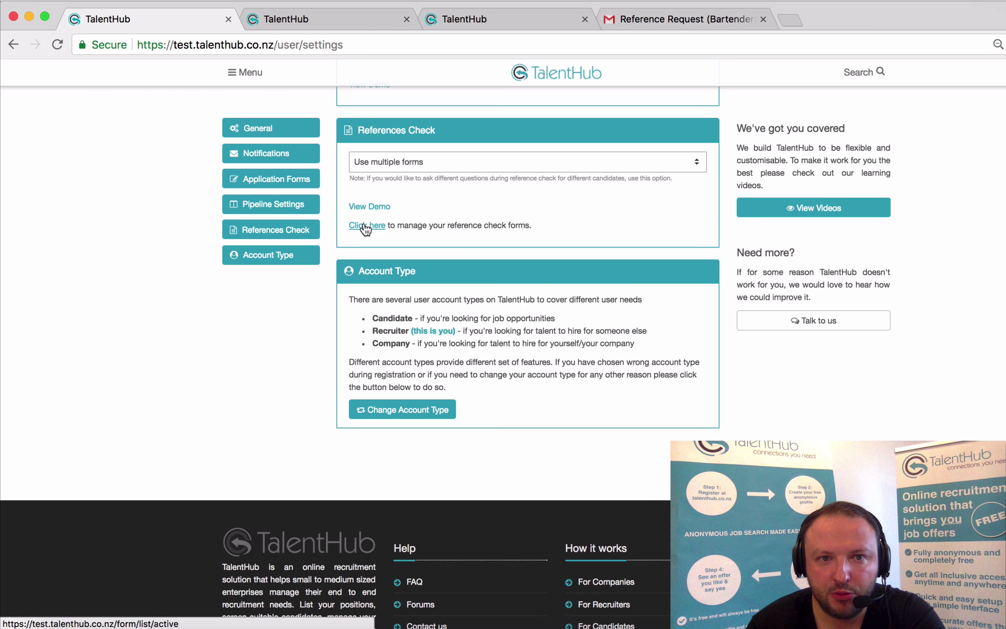
{"action": "left_click", "coordinate": [366, 227]}
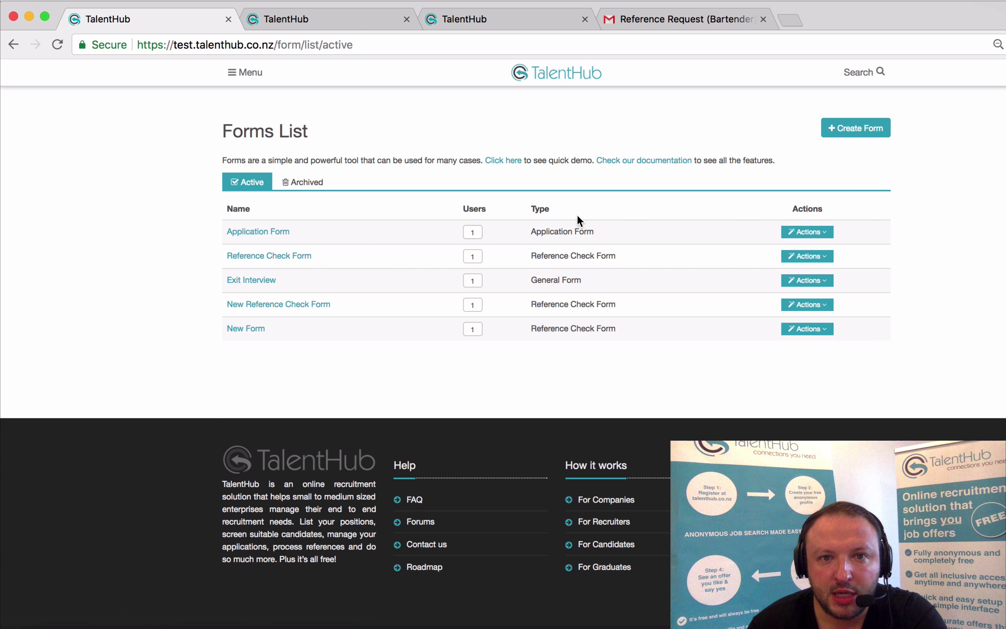
Examine the actions available for the first active form and the first archived form in the forms list
{"action": "left_click", "coordinate": [827, 235]}
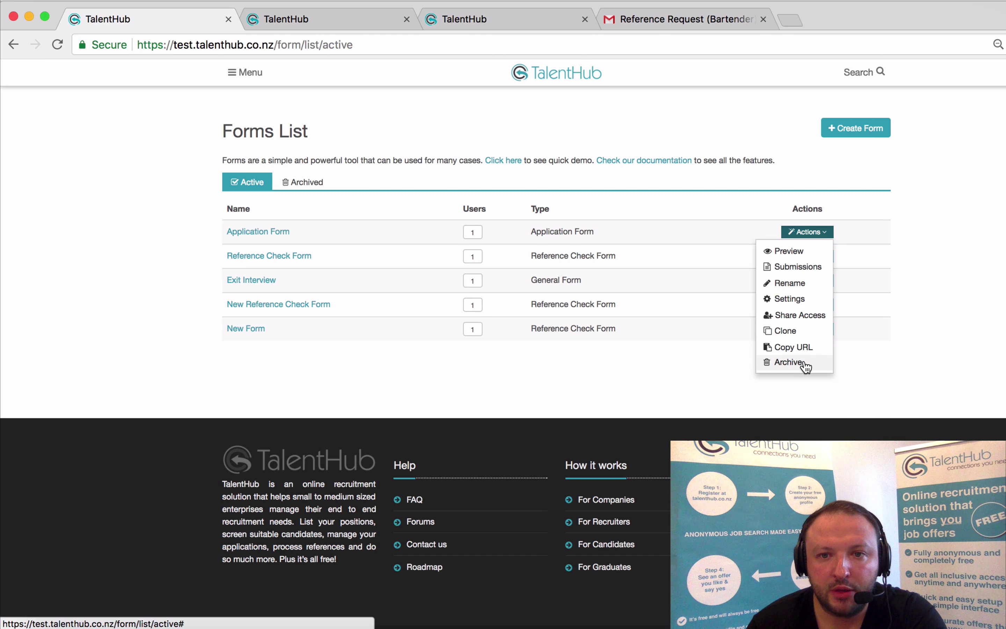
{"action": "left_click", "coordinate": [316, 185]}
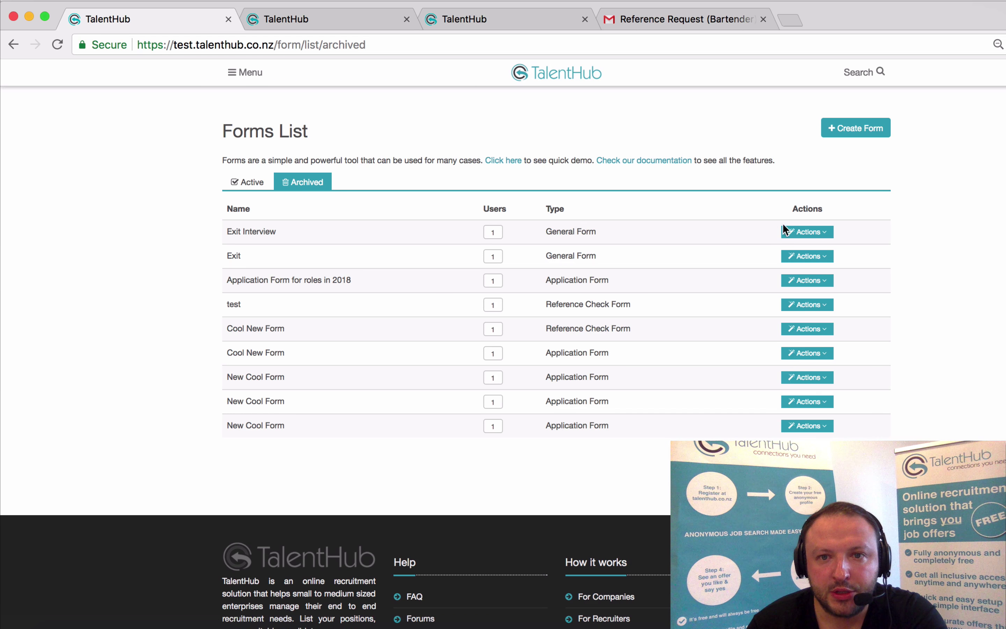
{"action": "left_click", "coordinate": [818, 237]}
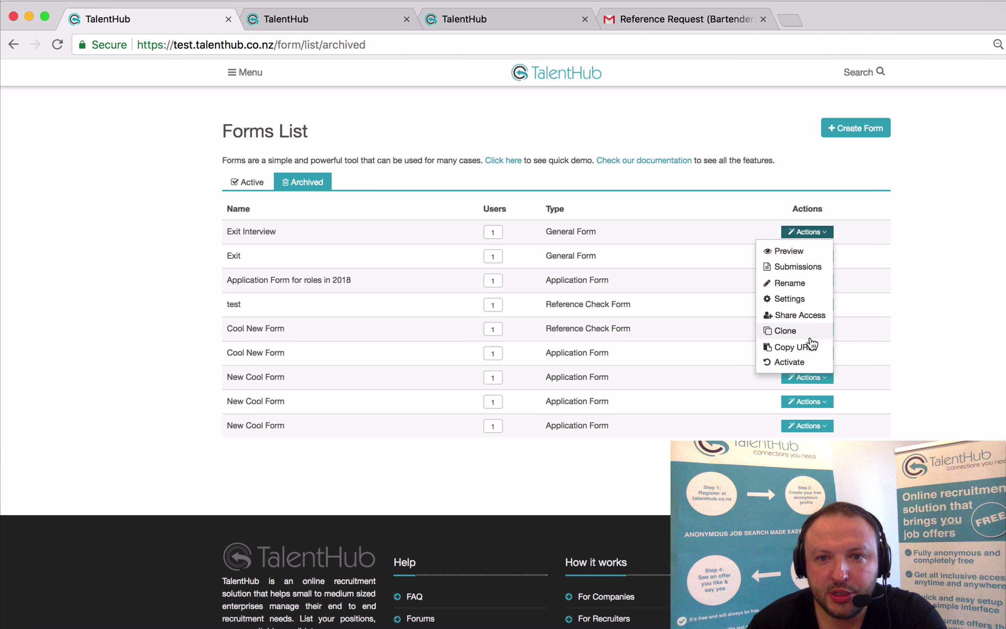
{"action": "left_click", "coordinate": [802, 364]}
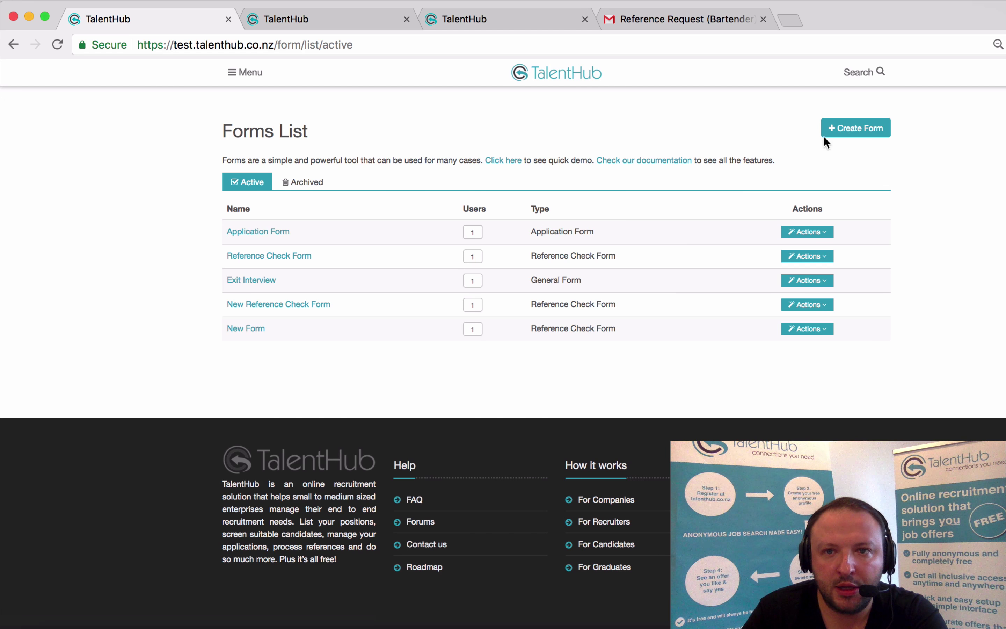
Create a form named "Example Reference Form" with the form type Reference Check Form
{"action": "left_click", "coordinate": [836, 128]}
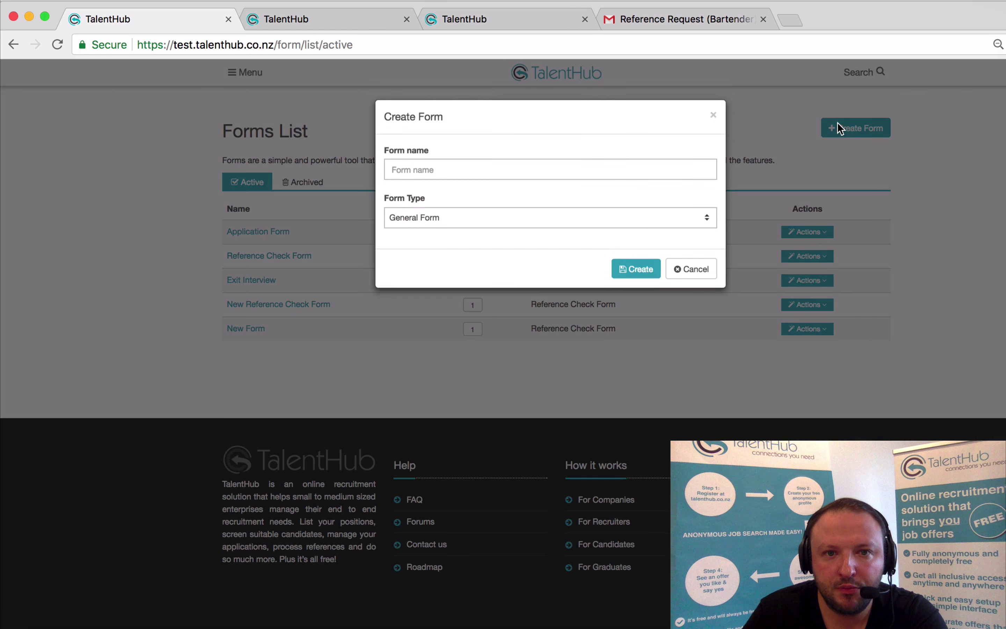
{"action": "left_click", "coordinate": [566, 172]}
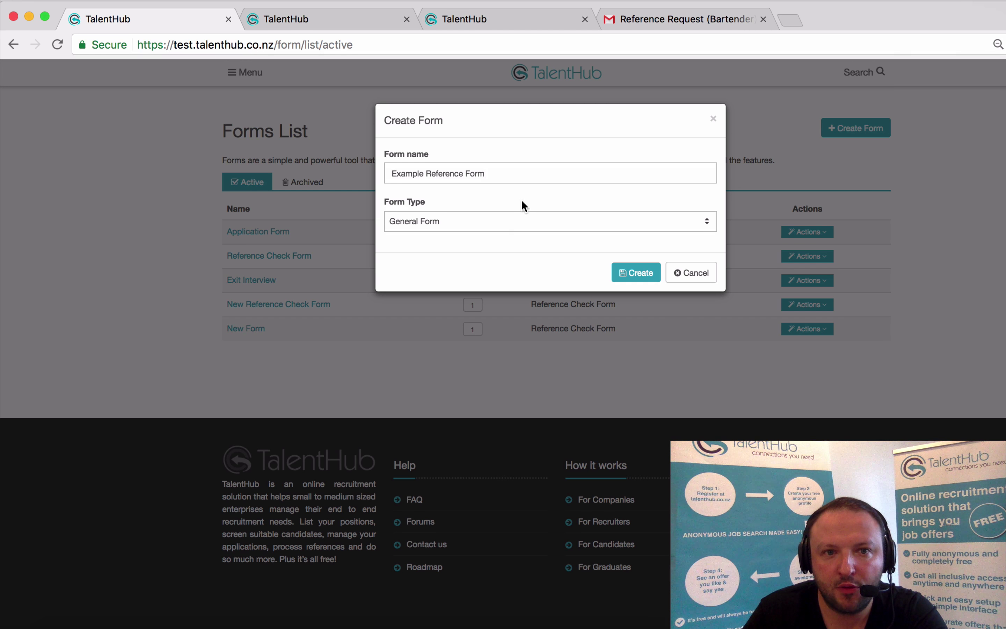
{"action": "left_click", "coordinate": [495, 221]}
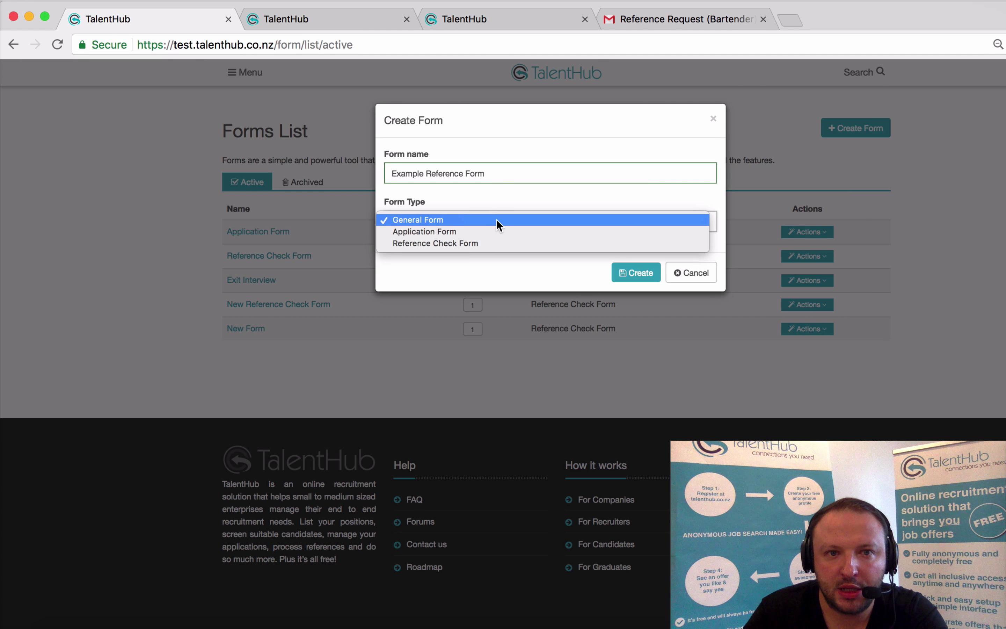
{"action": "left_click", "coordinate": [459, 244]}
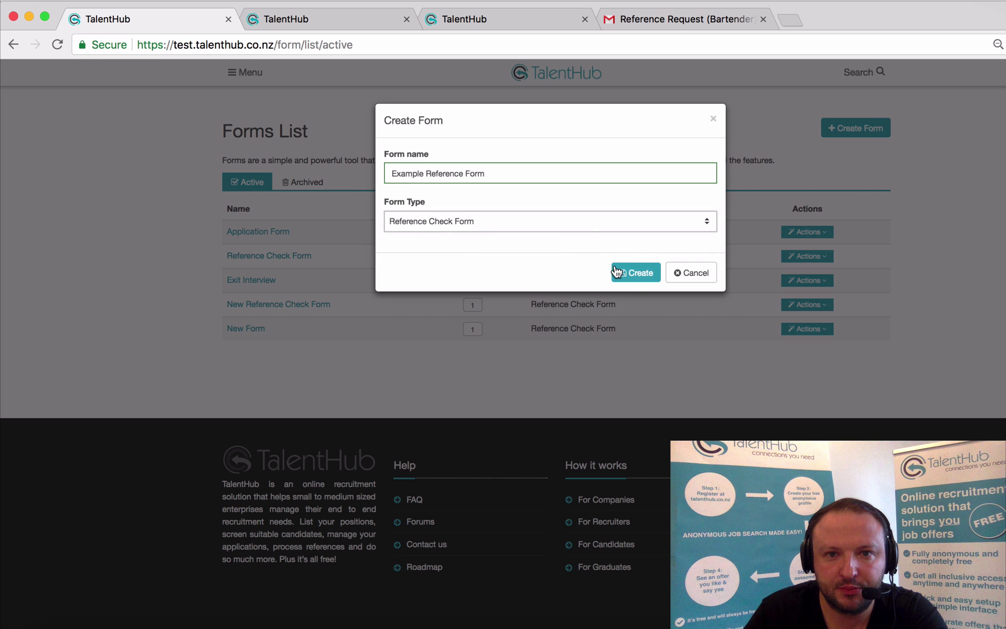
{"action": "left_click", "coordinate": [634, 275]}
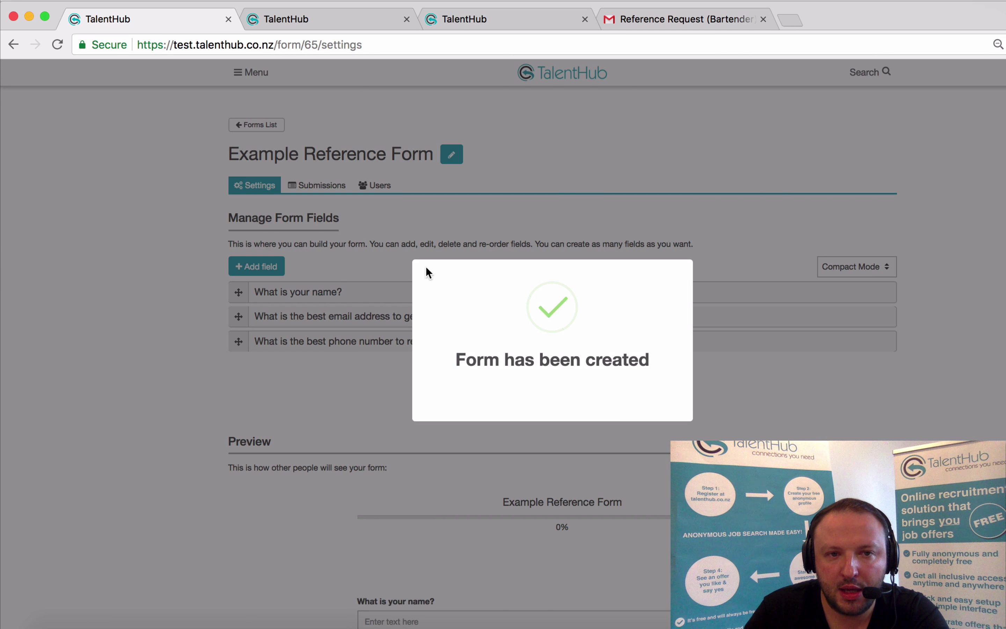
Reorder the form fields so that "What is your name?" comes directly after the email address question
{"action": "scroll", "coordinate": [416, 255], "scroll_direction": "down", "scroll_amount": 2}
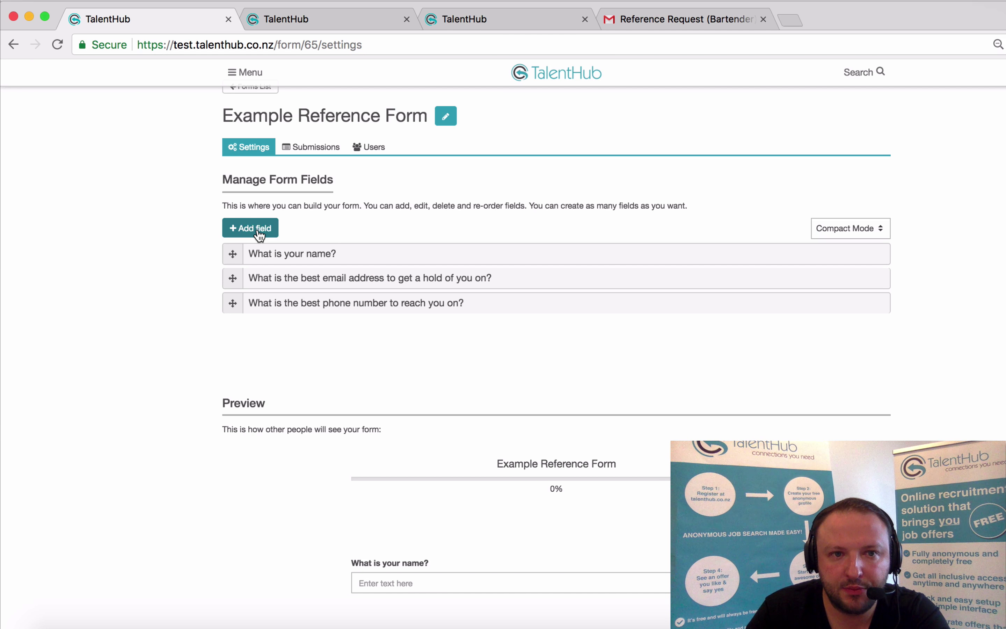
{"action": "mouse_move", "coordinate": [231, 257]}
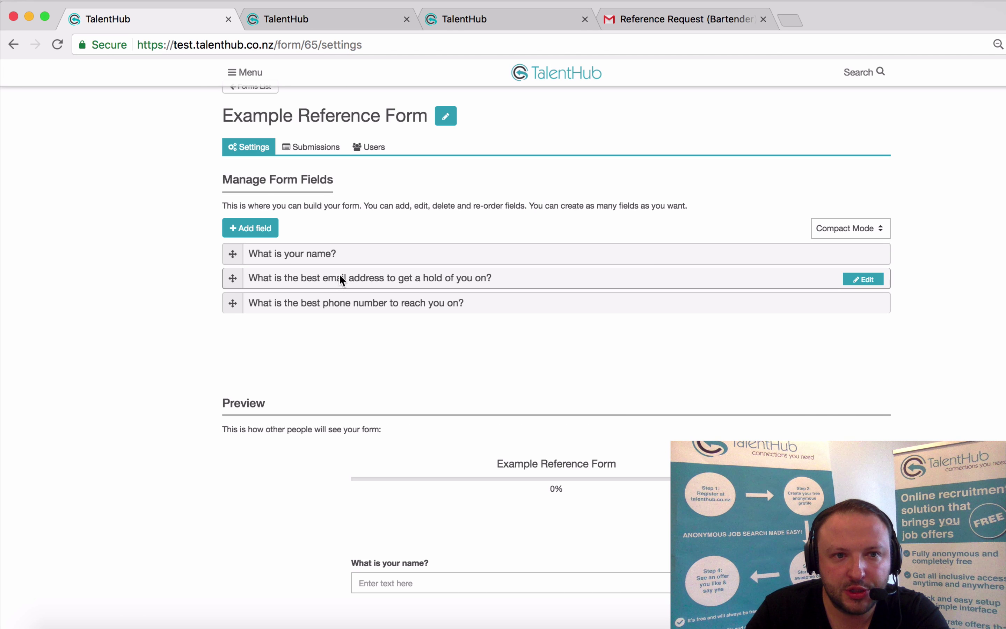
{"action": "left_click_drag", "start_coordinate": [232, 253], "coordinate": [232, 283]}
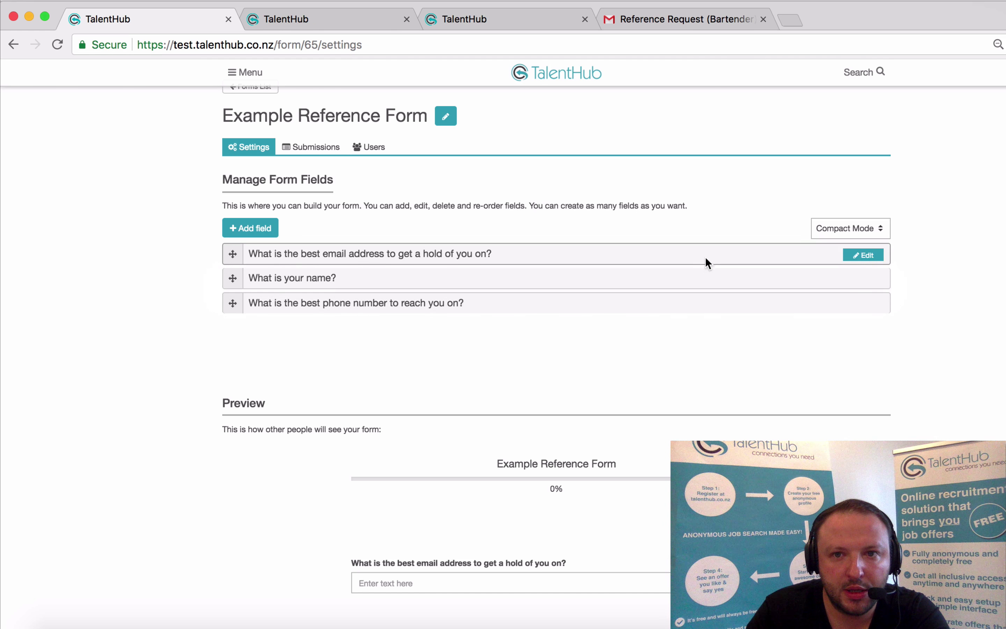
Examine the display mode options for the form fields and the preview of Example Reference Form
{"action": "left_click", "coordinate": [842, 227]}
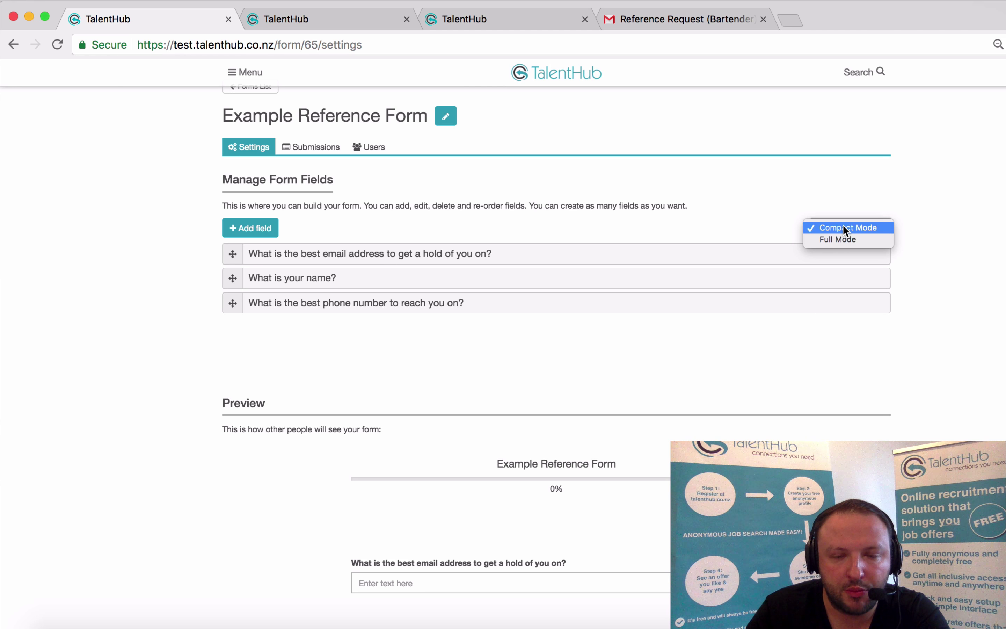
{"action": "left_click", "coordinate": [843, 227]}
{"action": "scroll", "coordinate": [745, 246], "scroll_direction": "down", "scroll_amount": 3}
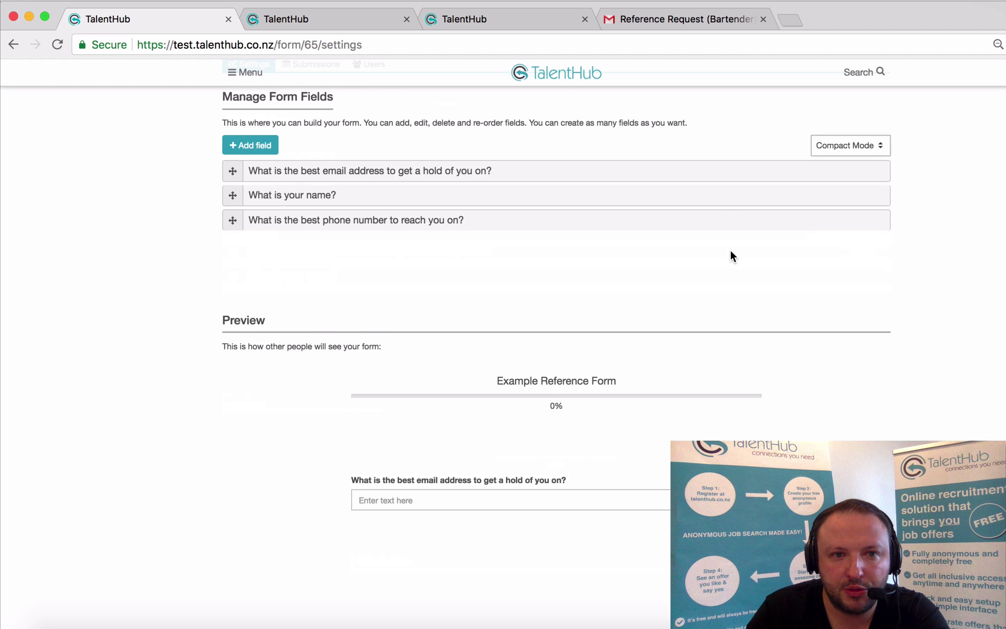
{"action": "scroll", "coordinate": [733, 256], "scroll_direction": "down", "scroll_amount": 1}
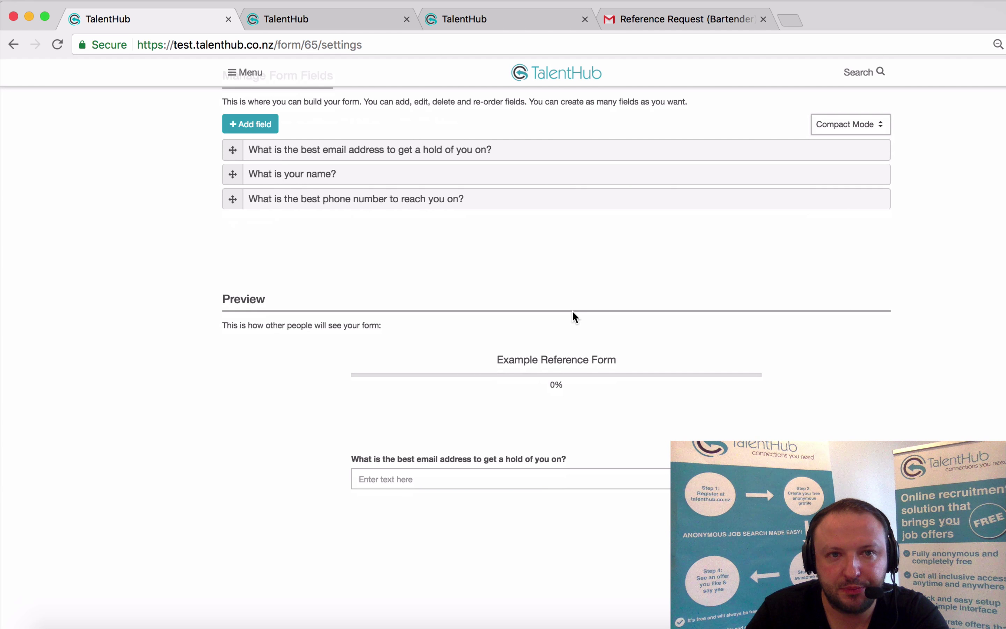
{"action": "scroll", "coordinate": [572, 317], "scroll_direction": "up", "scroll_amount": 5}
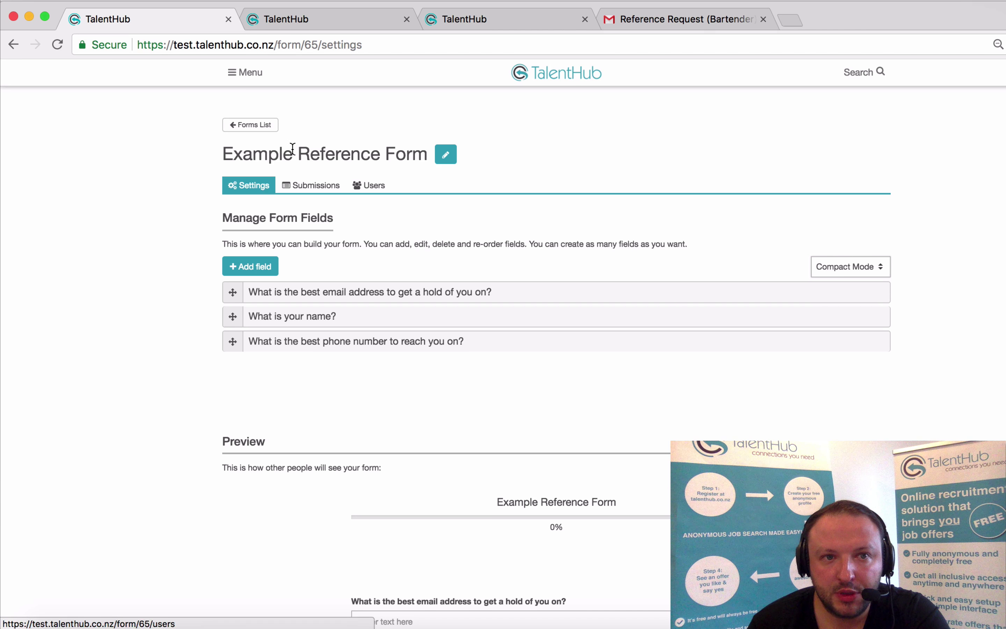
Return to the forms list to check the new form's entry, and open the applications pipeline
{"action": "left_click", "coordinate": [259, 127]}
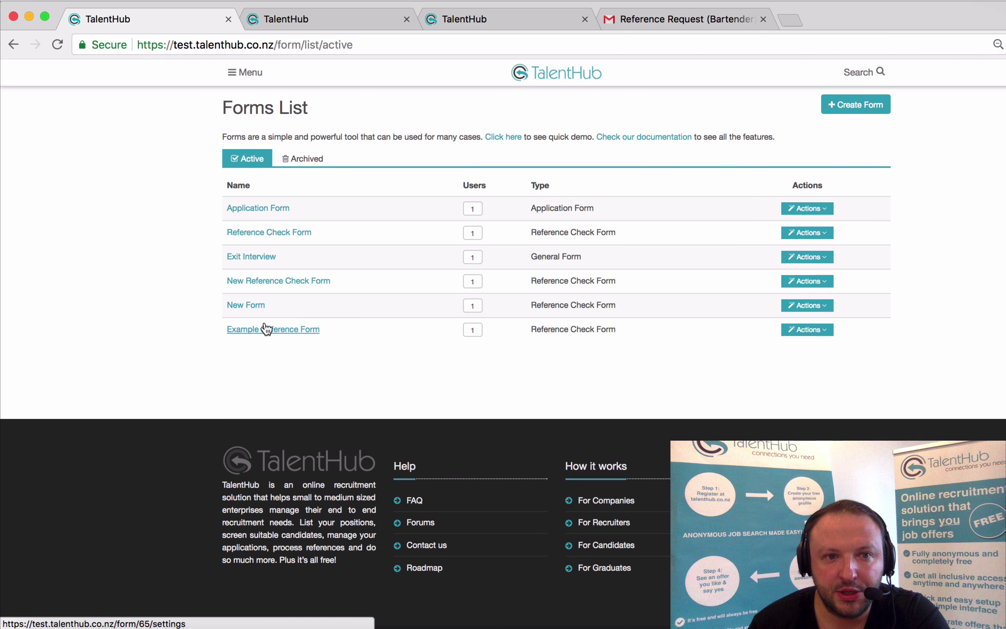
{"action": "scroll", "coordinate": [282, 341], "scroll_direction": "up", "scroll_amount": 1}
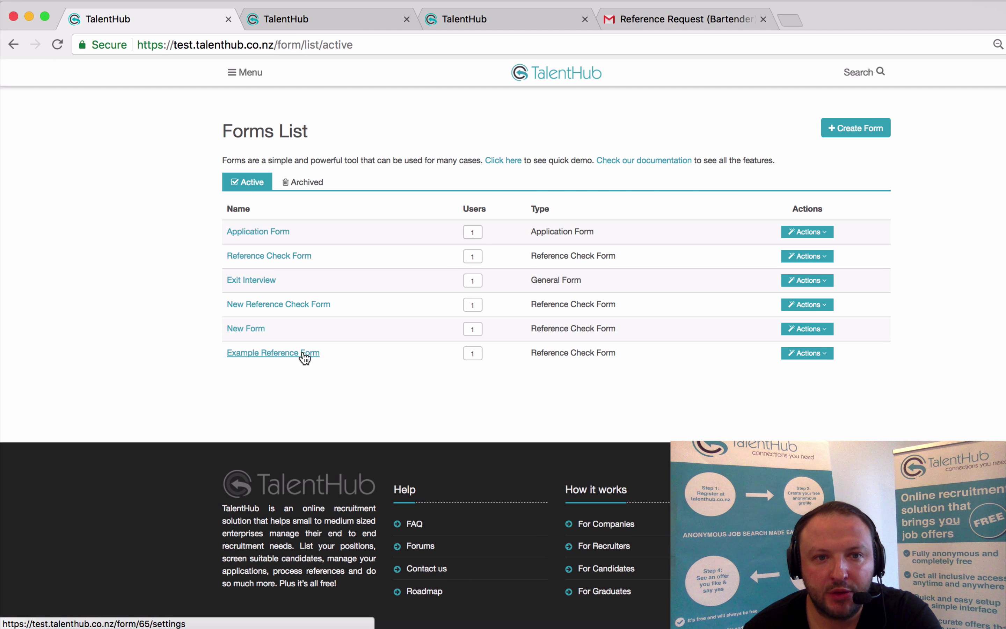
{"action": "left_click", "coordinate": [243, 73]}
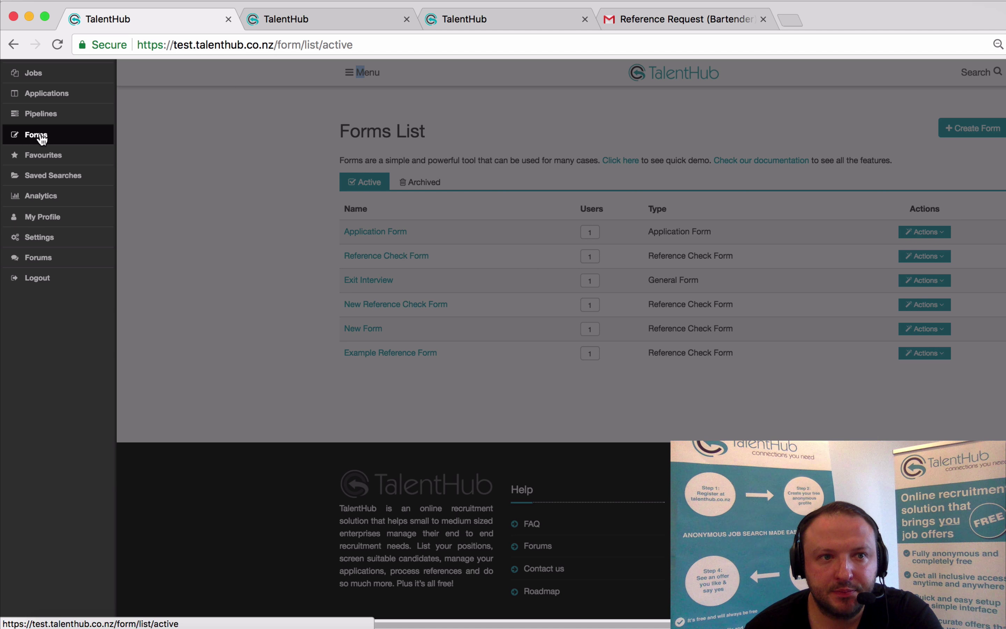
{"action": "left_click", "coordinate": [46, 96]}
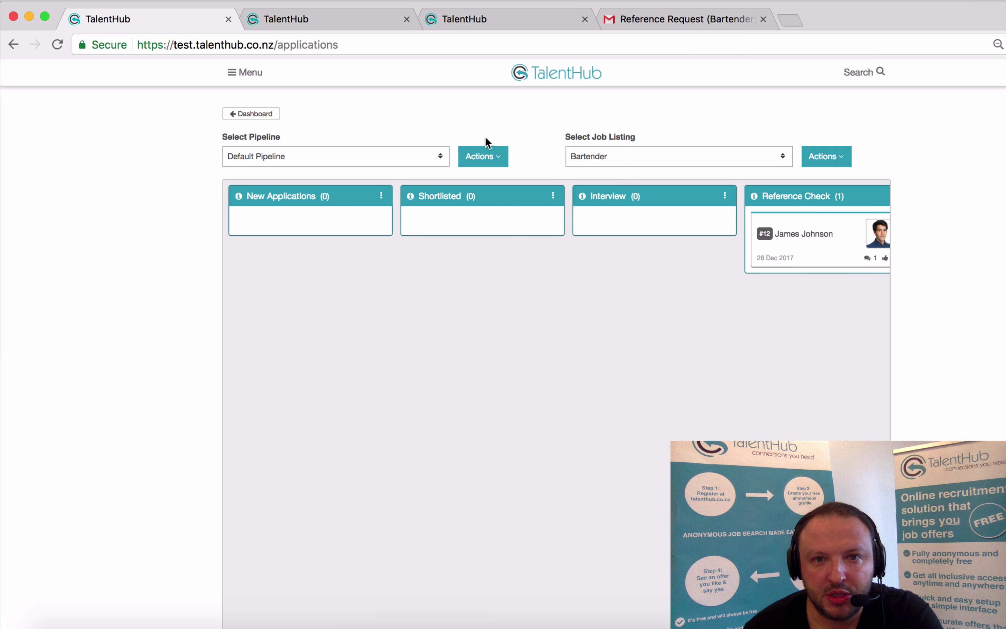
Send the Bartender applicant in the Reference Check stage a request for 2 more references using Example Reference Form
{"action": "left_click", "coordinate": [816, 237]}
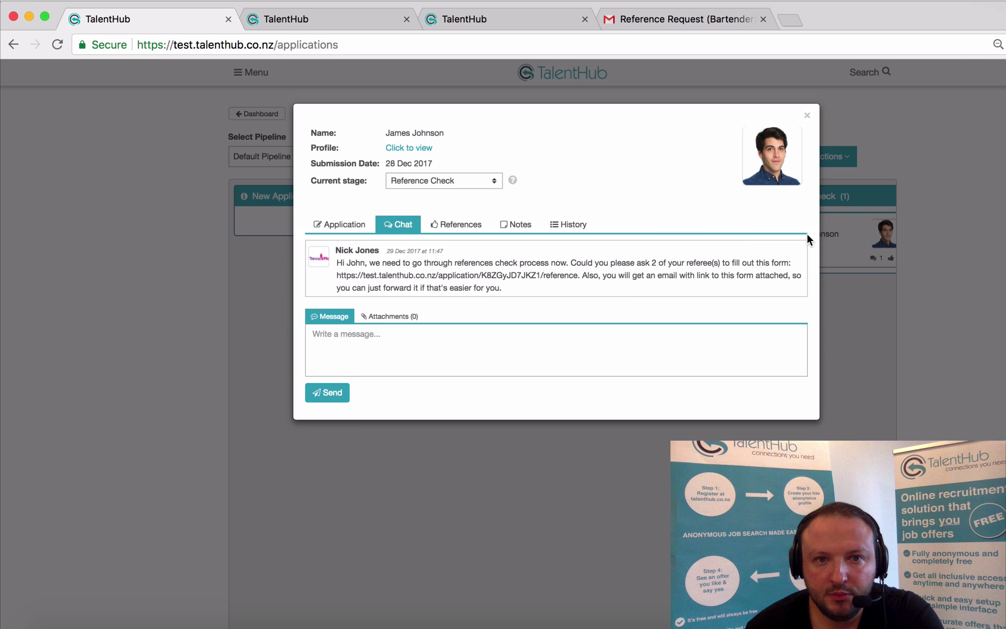
{"action": "left_click", "coordinate": [470, 230]}
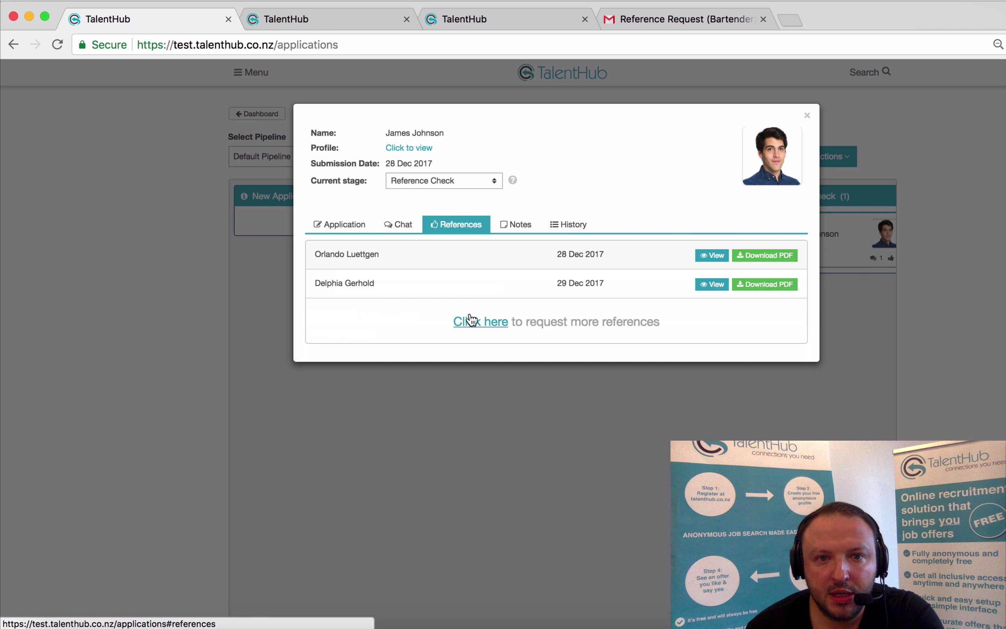
{"action": "left_click", "coordinate": [477, 321]}
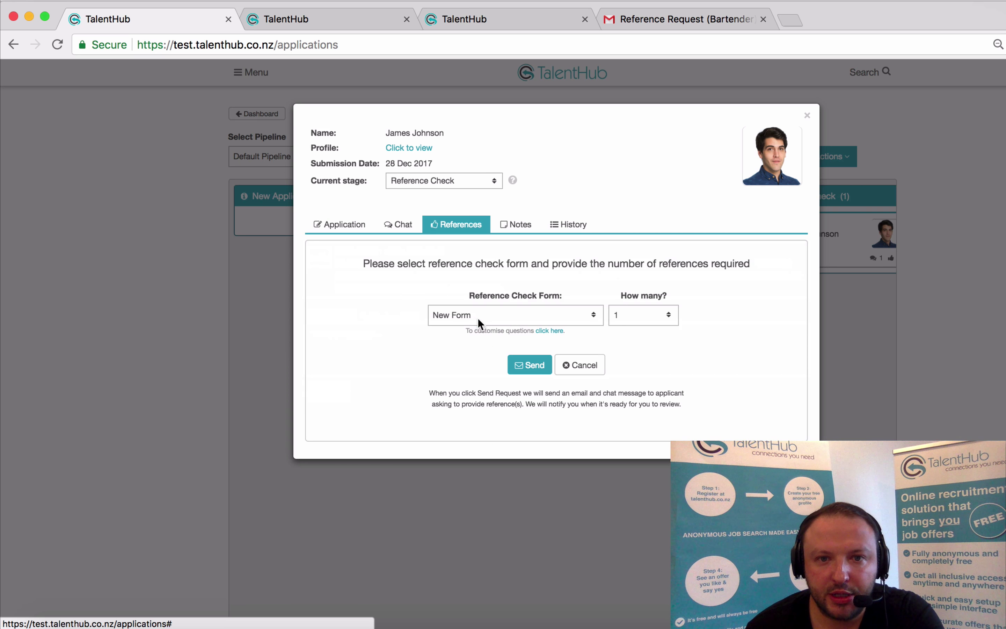
{"action": "left_click", "coordinate": [512, 312]}
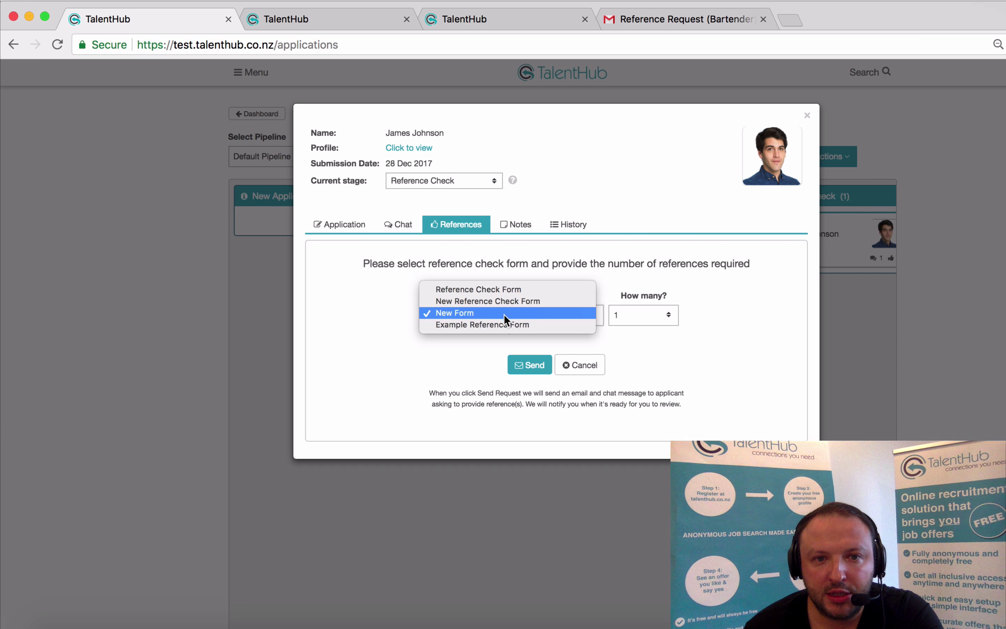
{"action": "left_click", "coordinate": [466, 325]}
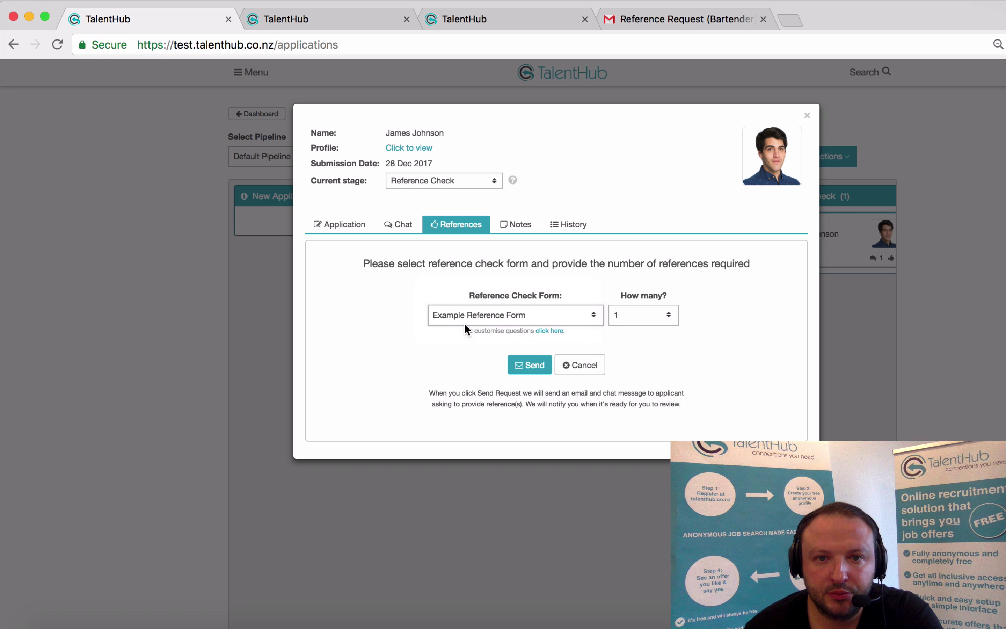
{"action": "left_click", "coordinate": [668, 315]}
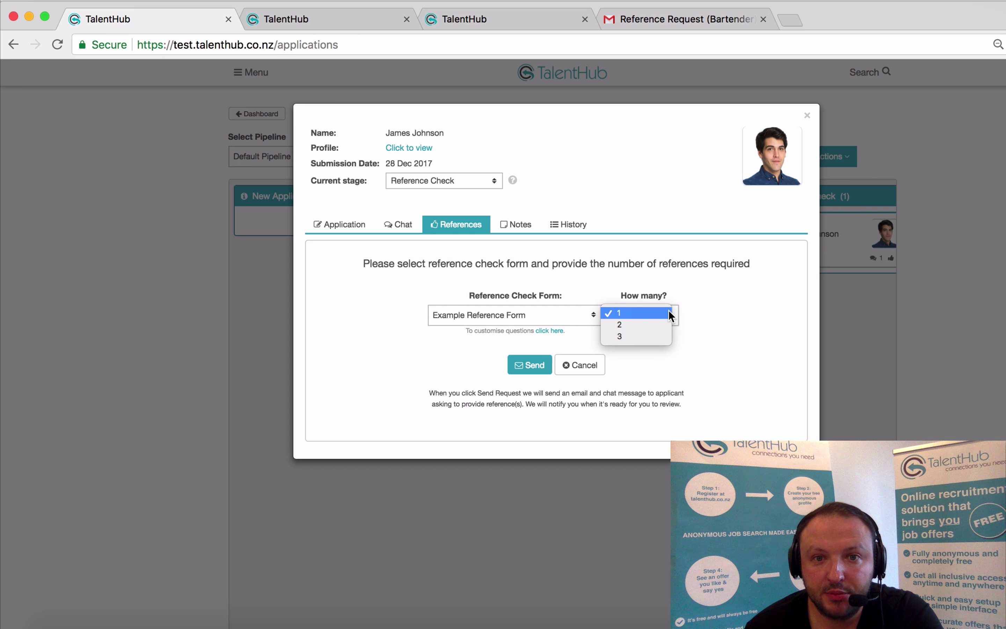
{"action": "left_click", "coordinate": [638, 325]}
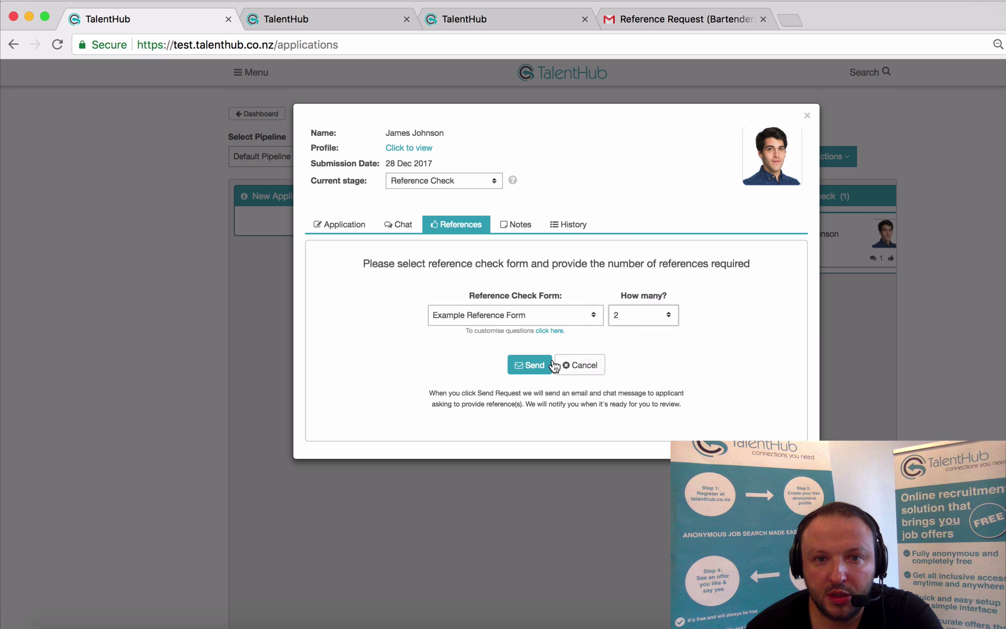
{"action": "left_click", "coordinate": [530, 366]}
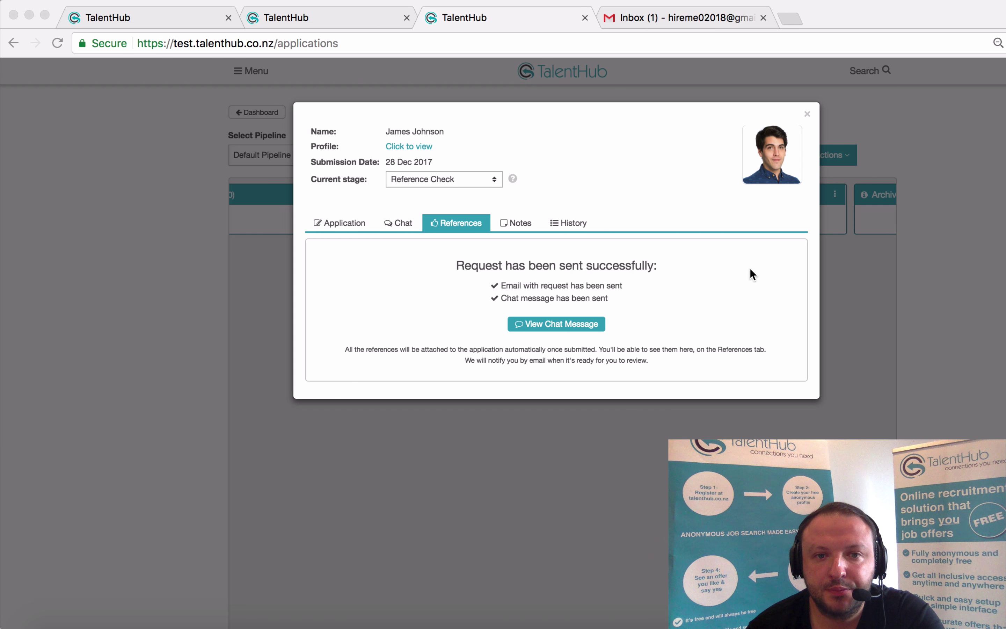
Switch to the applicant's Gmail inbox to check for the reference request email
{"action": "left_click", "coordinate": [656, 296]}
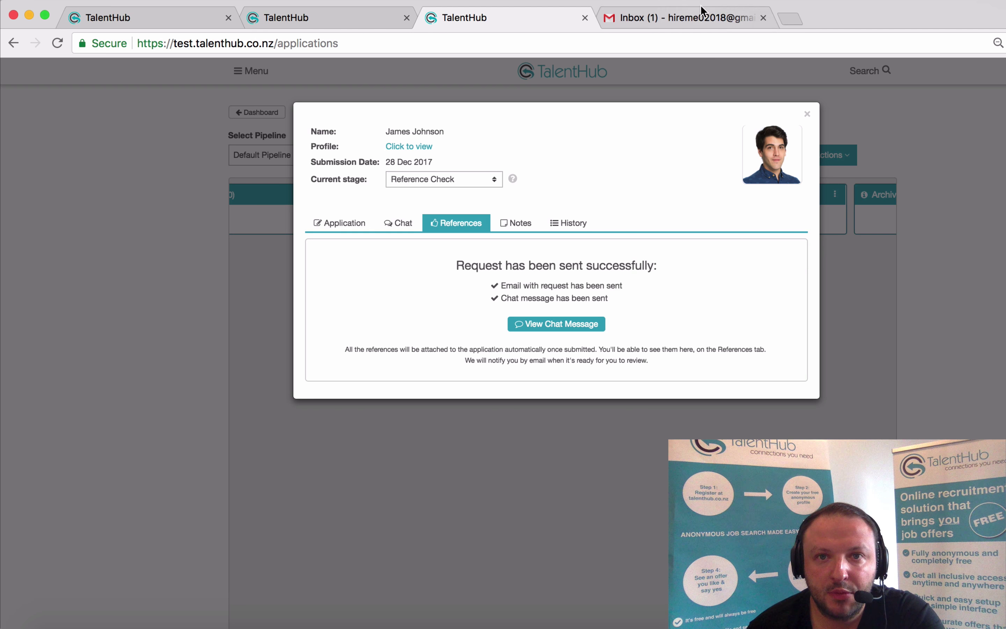
{"action": "left_click", "coordinate": [709, 14]}
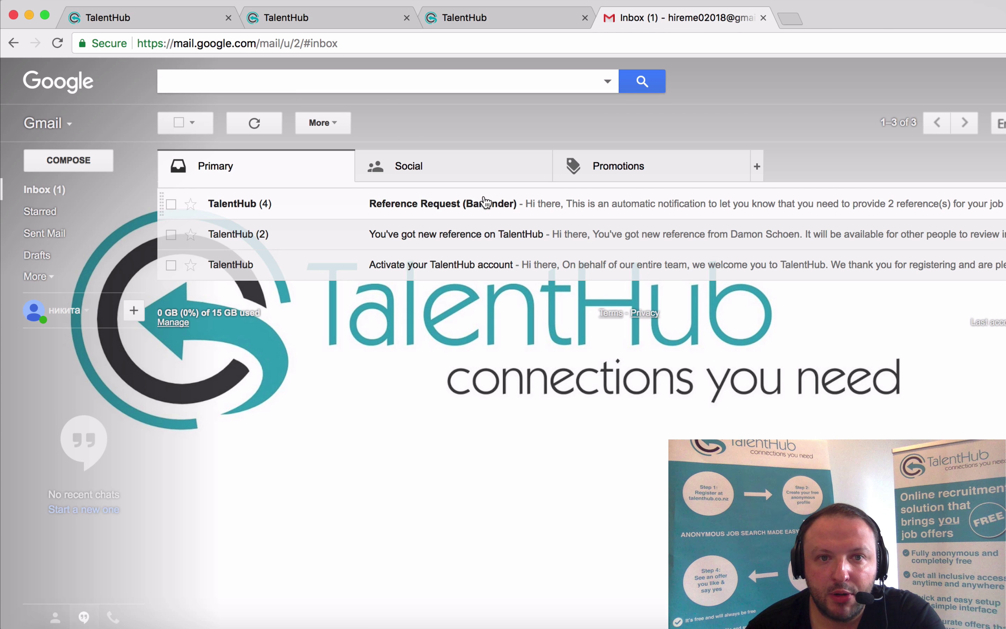